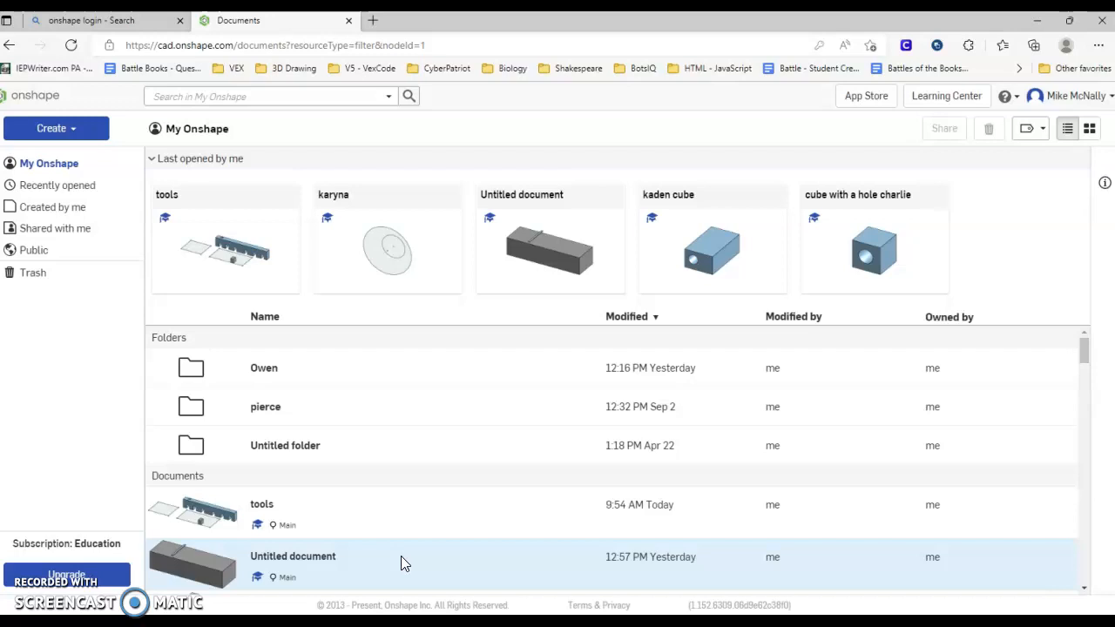
- Open the tools document from the My Onshape document list
click(435, 531)
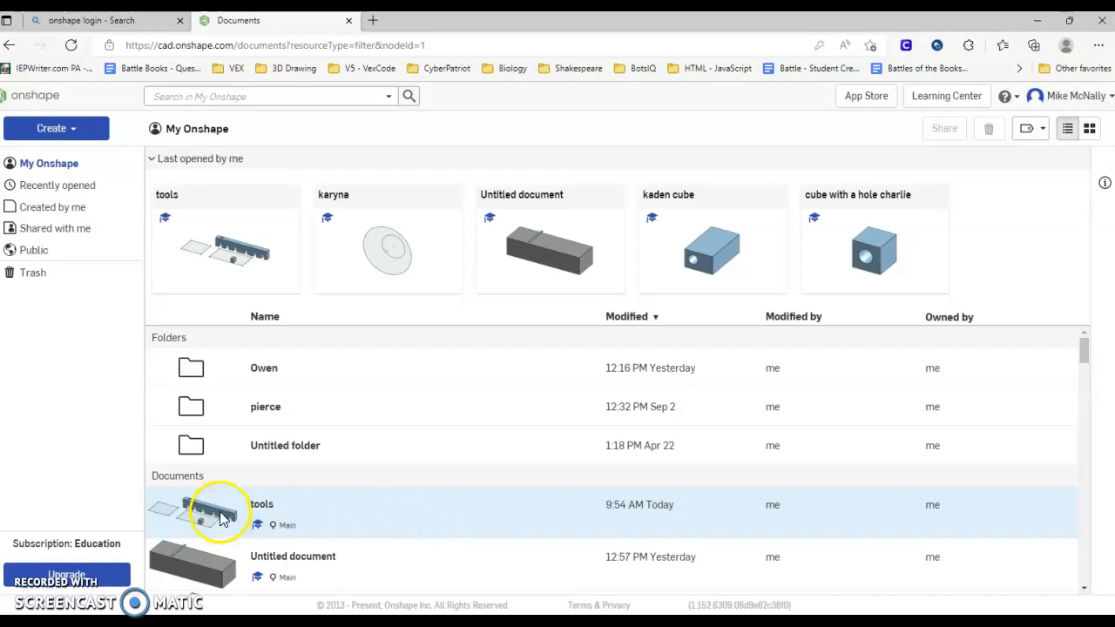
click(353, 520)
double_click(212, 512)
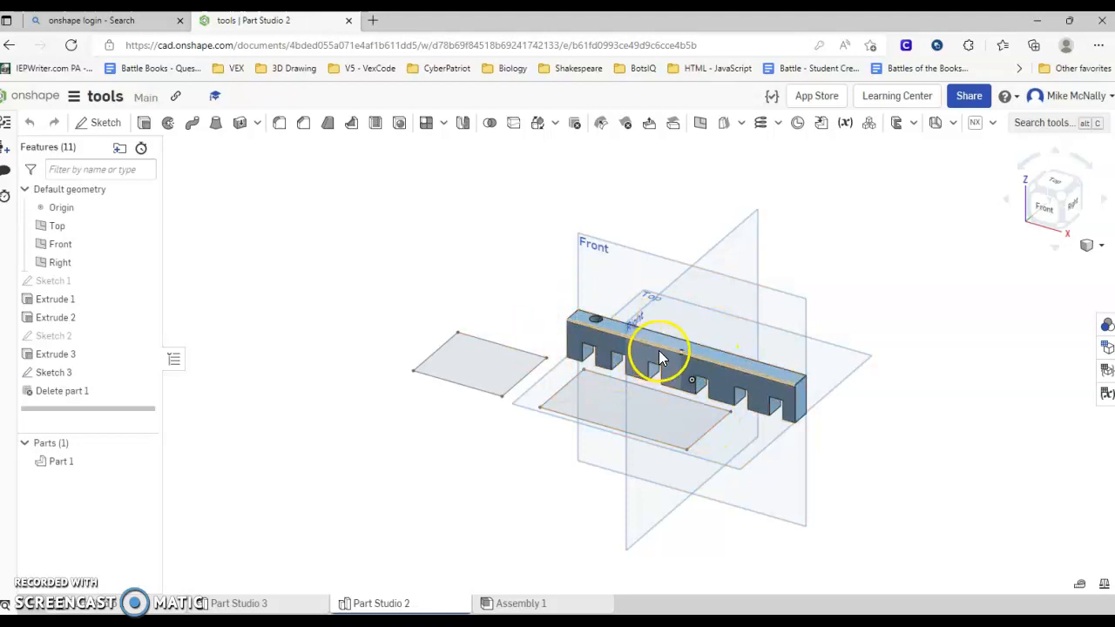
- Open the export settings for Part 1 in Part Studio 2
click(61, 461)
right_click(61, 462)
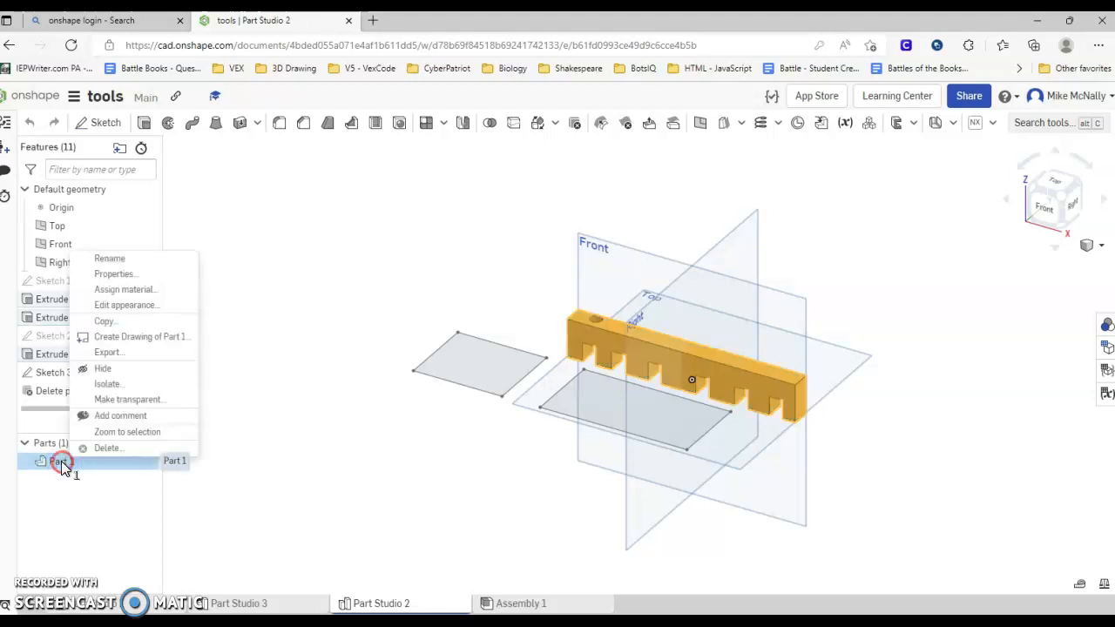
click(216, 464)
right_click(83, 464)
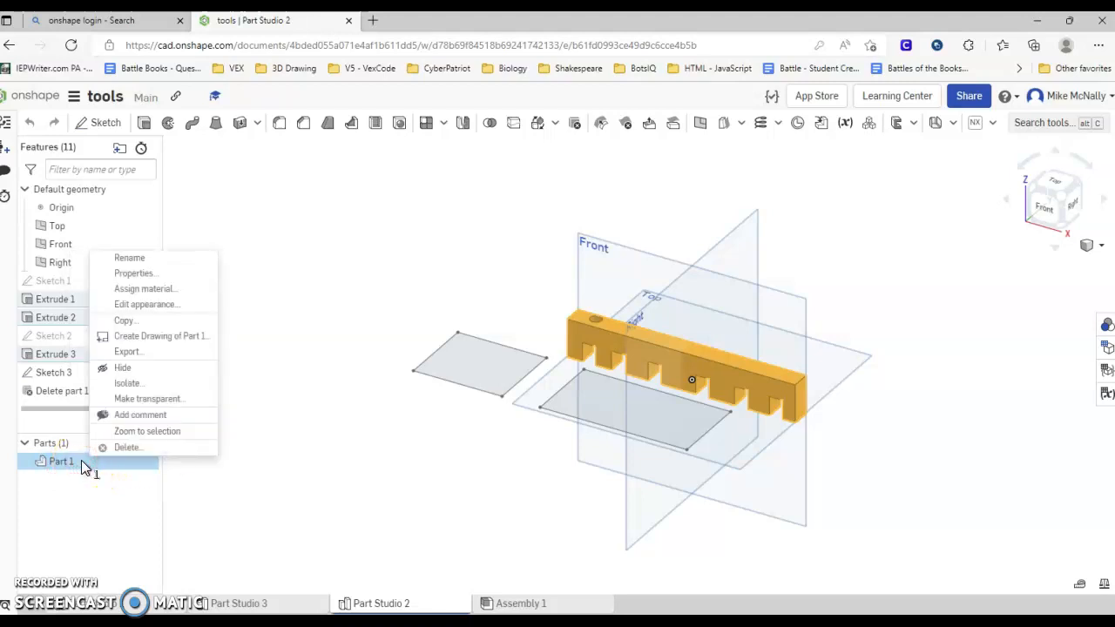
click(132, 354)
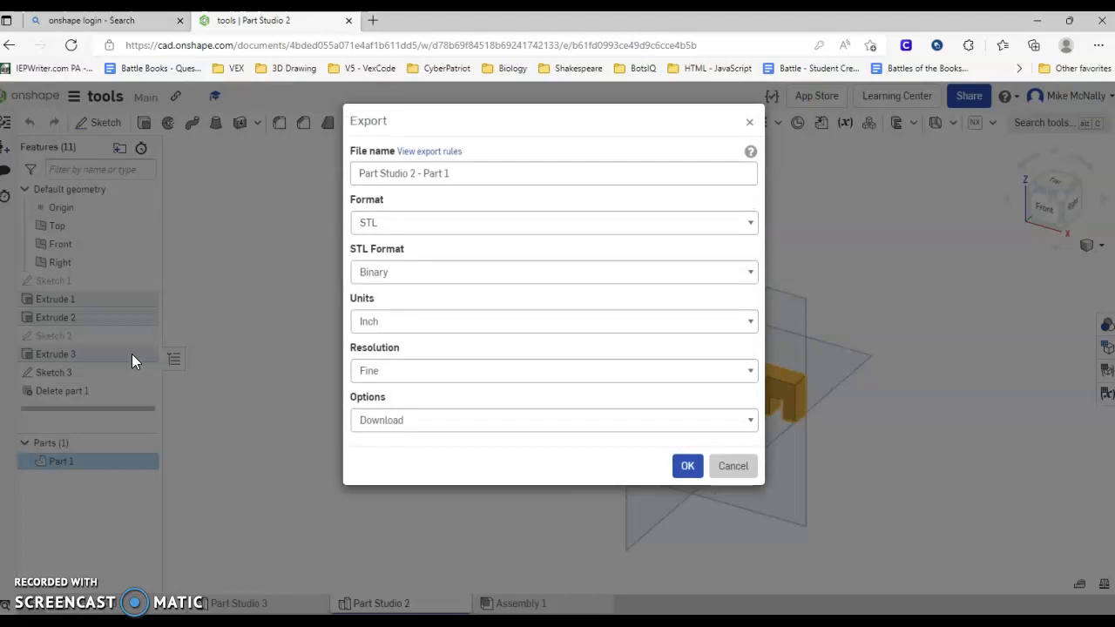
- Name the export file with the owner's surname followed by "_bracket"
drag(488, 173, 349, 172)
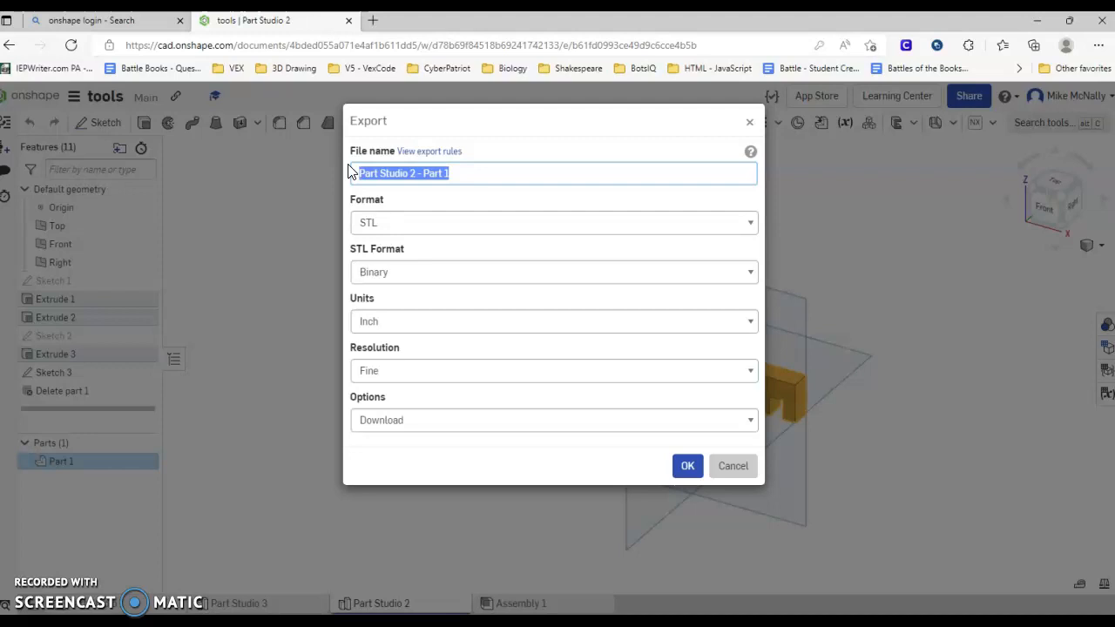
text(mcnally_bracke)
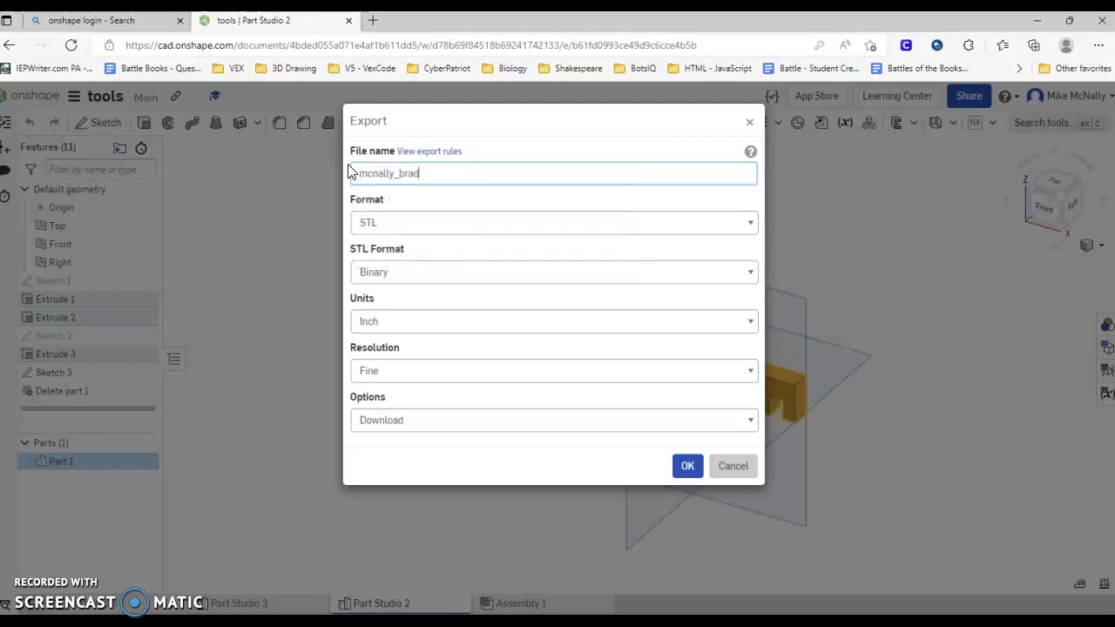
text(t)
- Export the part as a downloaded STL with binary format, inch units and fine resolution
click(468, 230)
click(438, 416)
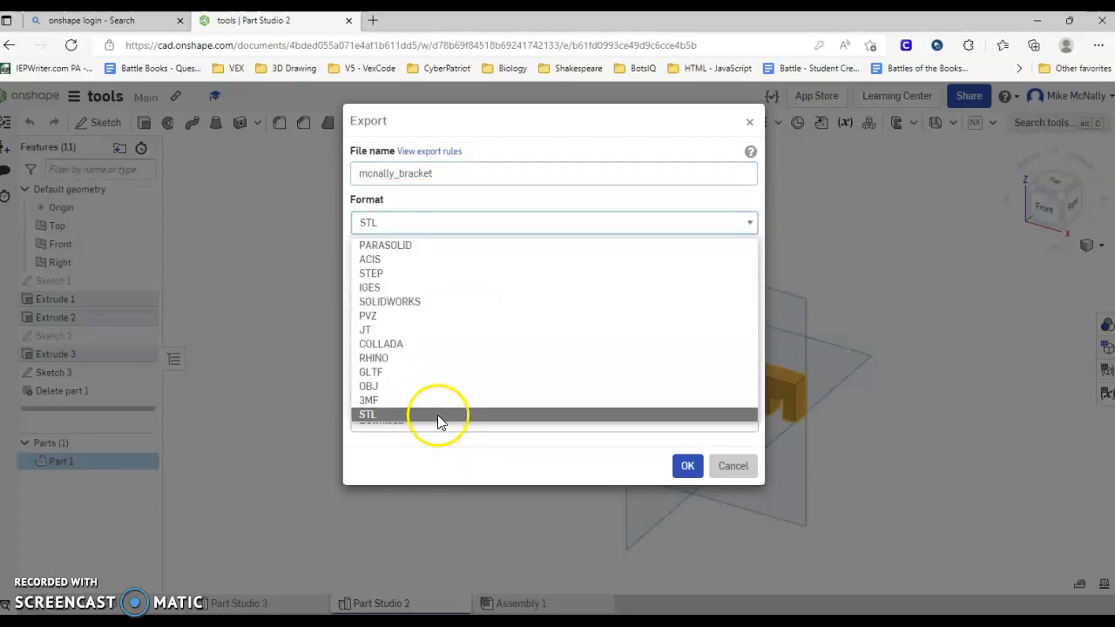
click(490, 229)
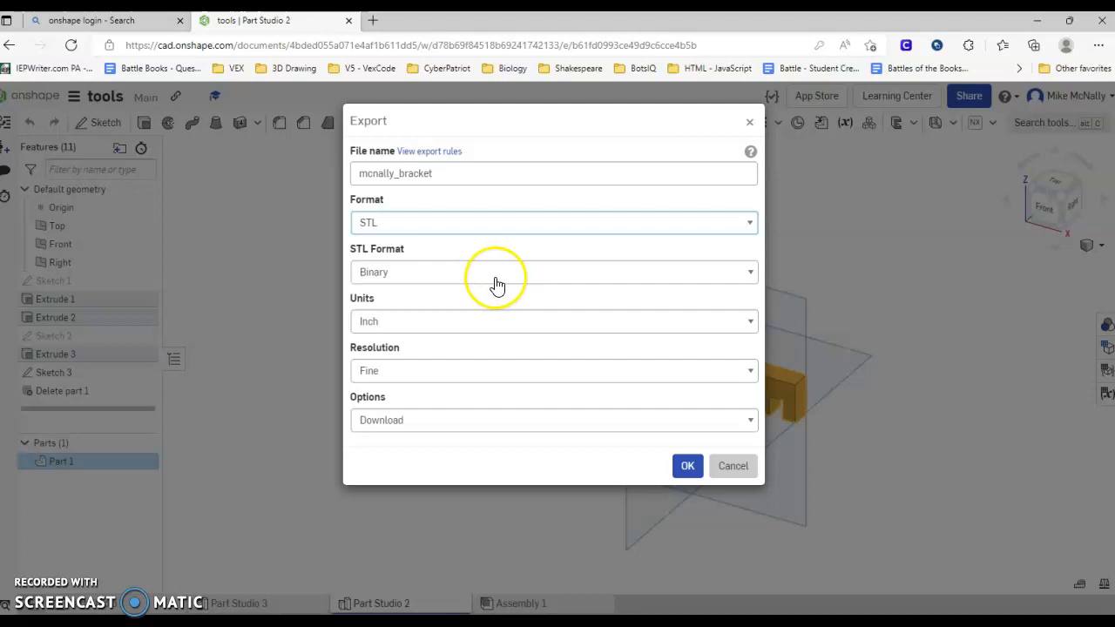
click(480, 330)
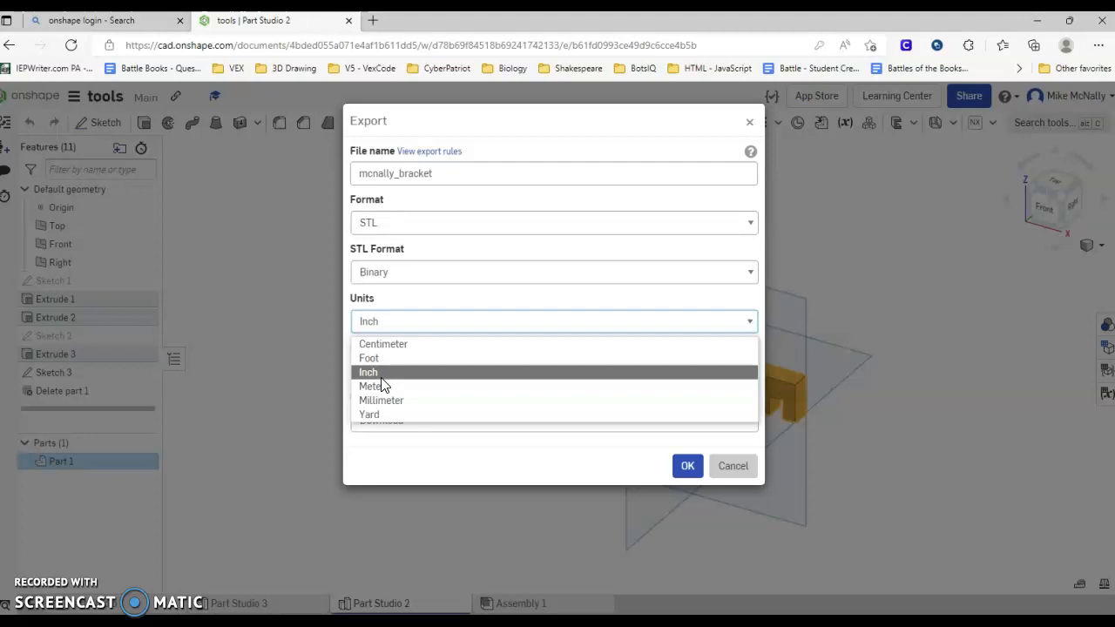
click(428, 321)
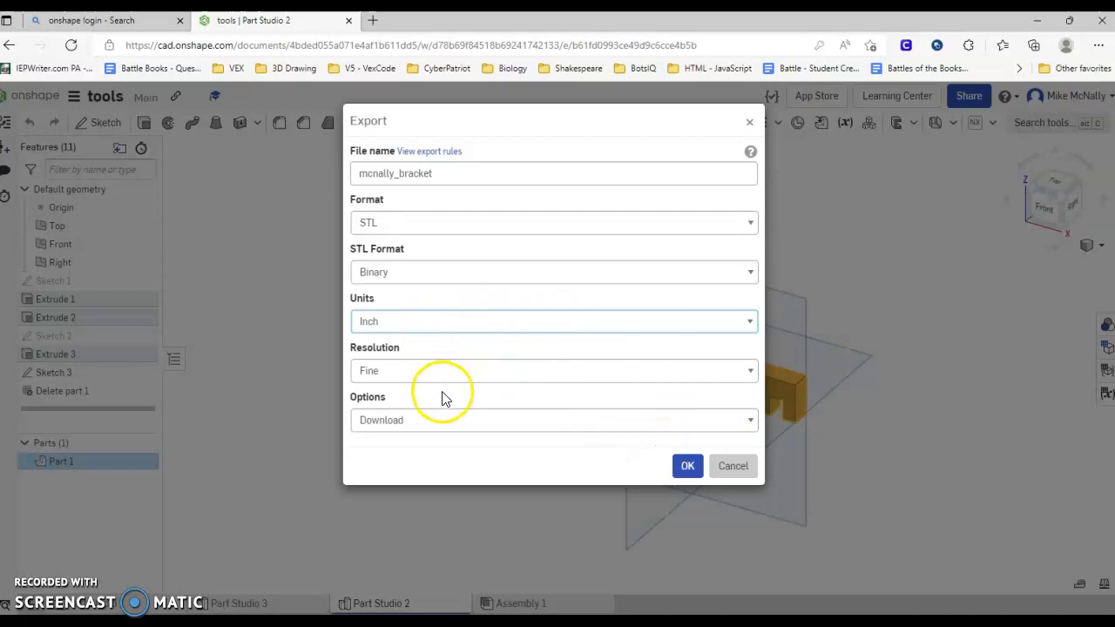
click(688, 466)
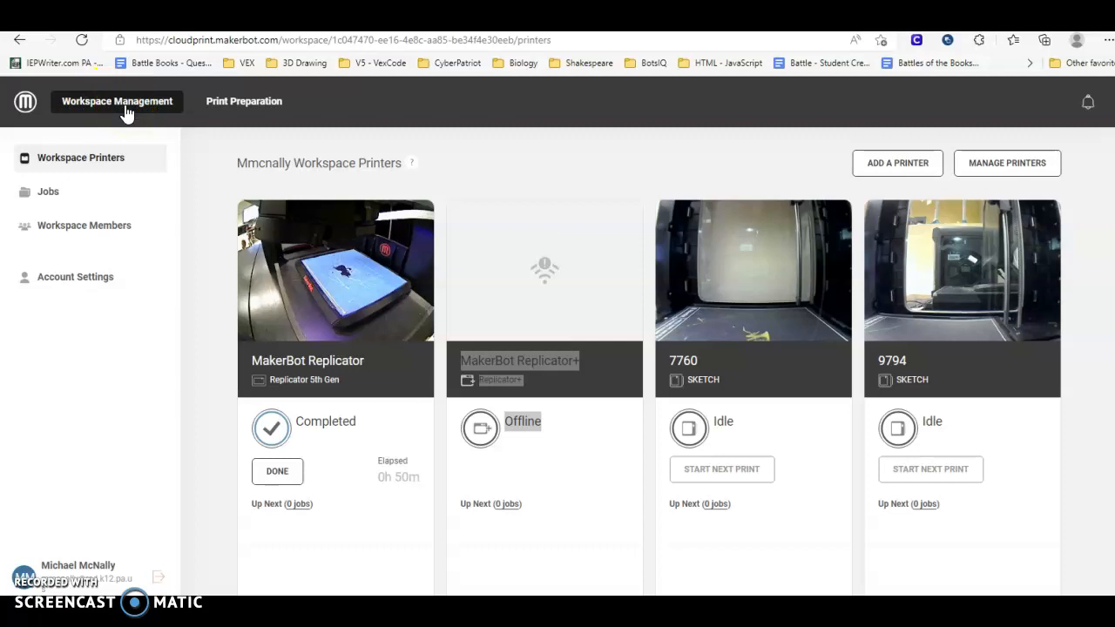
- In MakerBot CloudPrint, start print preparation and import the exported bracket STL from the Downloads folder
click(245, 103)
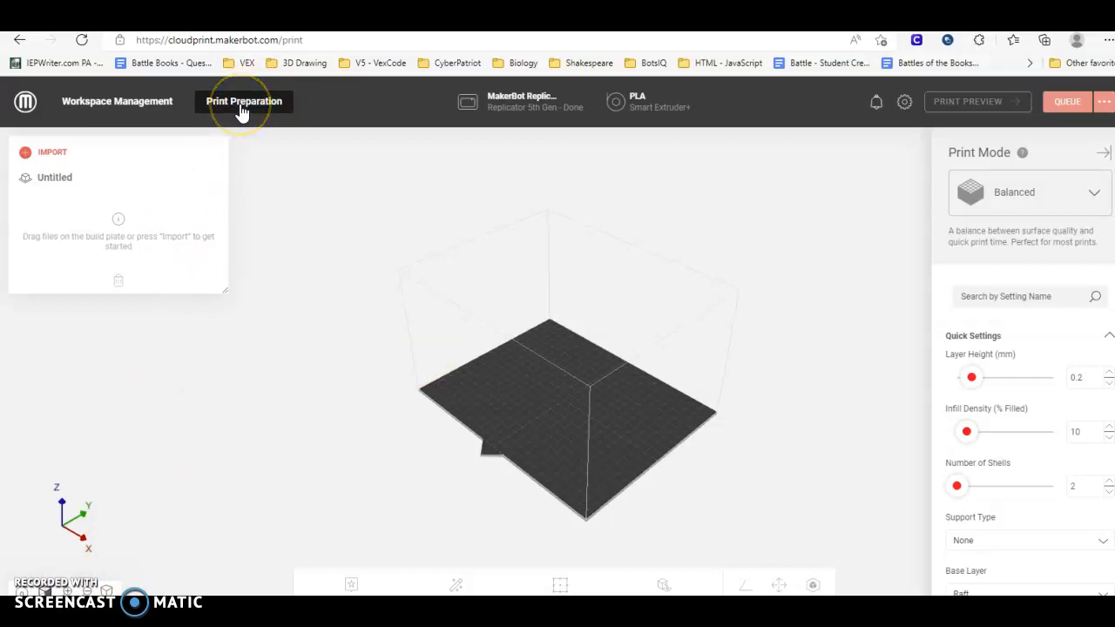
click(48, 158)
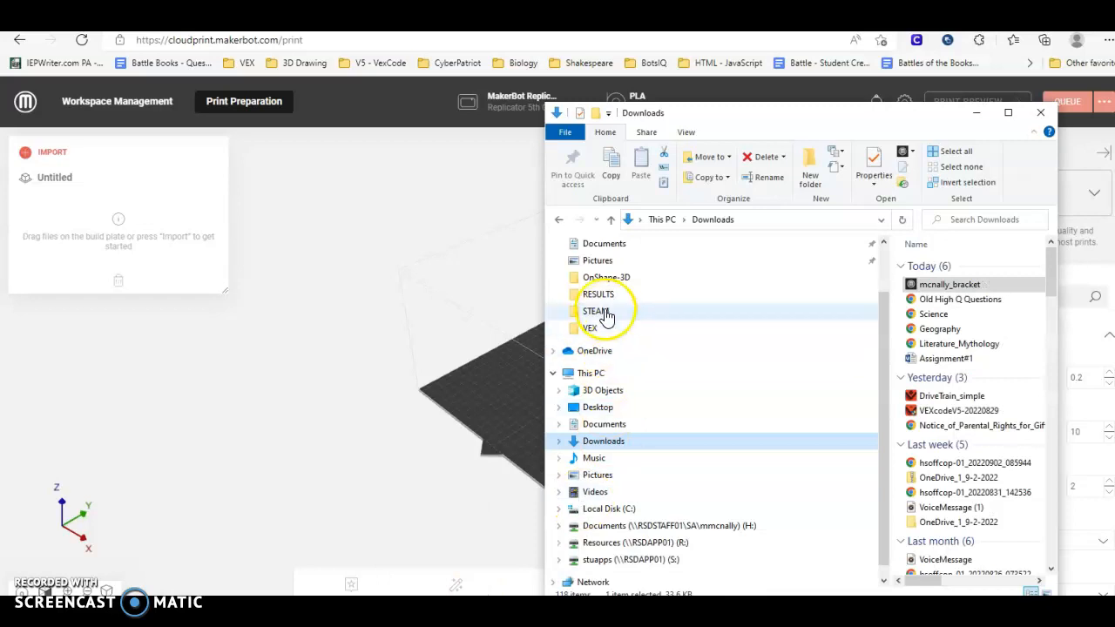
click(621, 446)
click(616, 445)
click(948, 285)
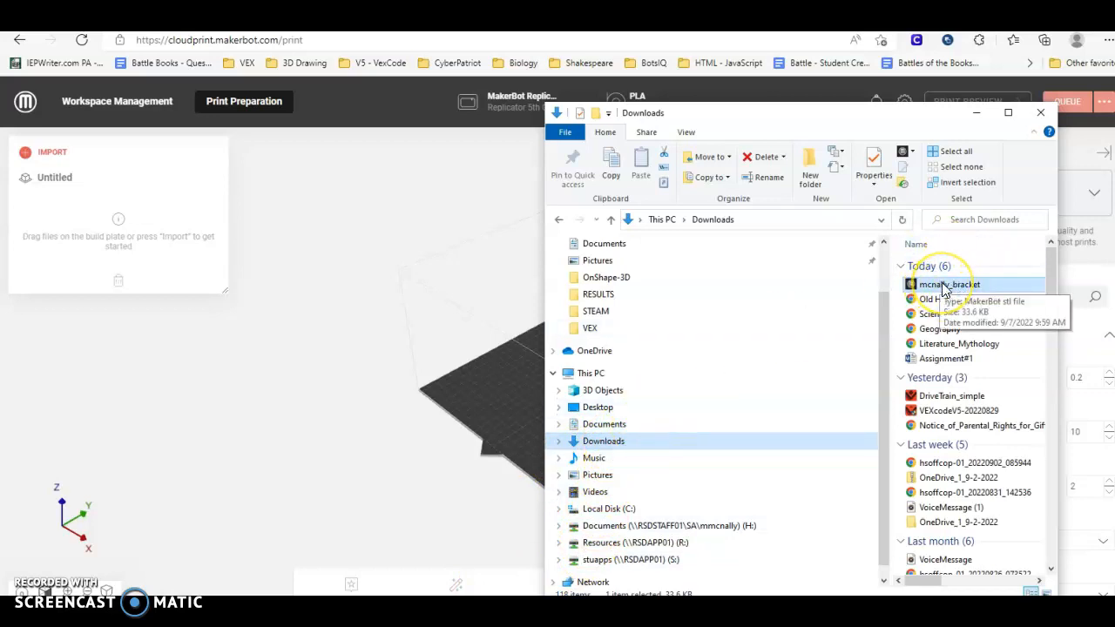
click(942, 284)
drag(943, 288, 74, 215)
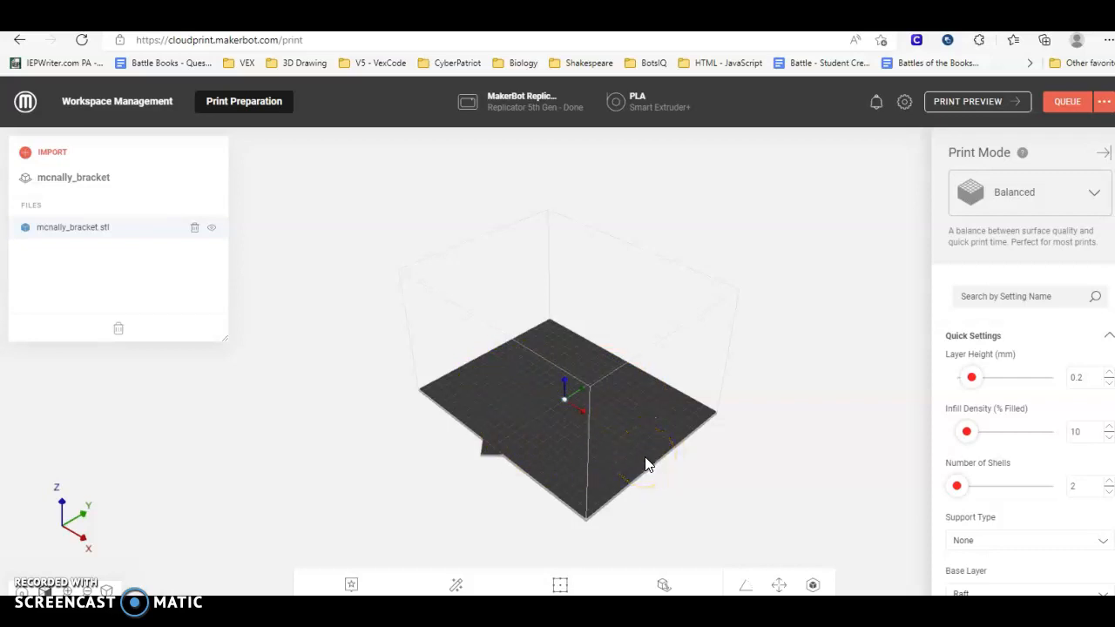
- Scale the bracket uniformly to 2500% and move it fully inside the build area
click(563, 404)
click(815, 586)
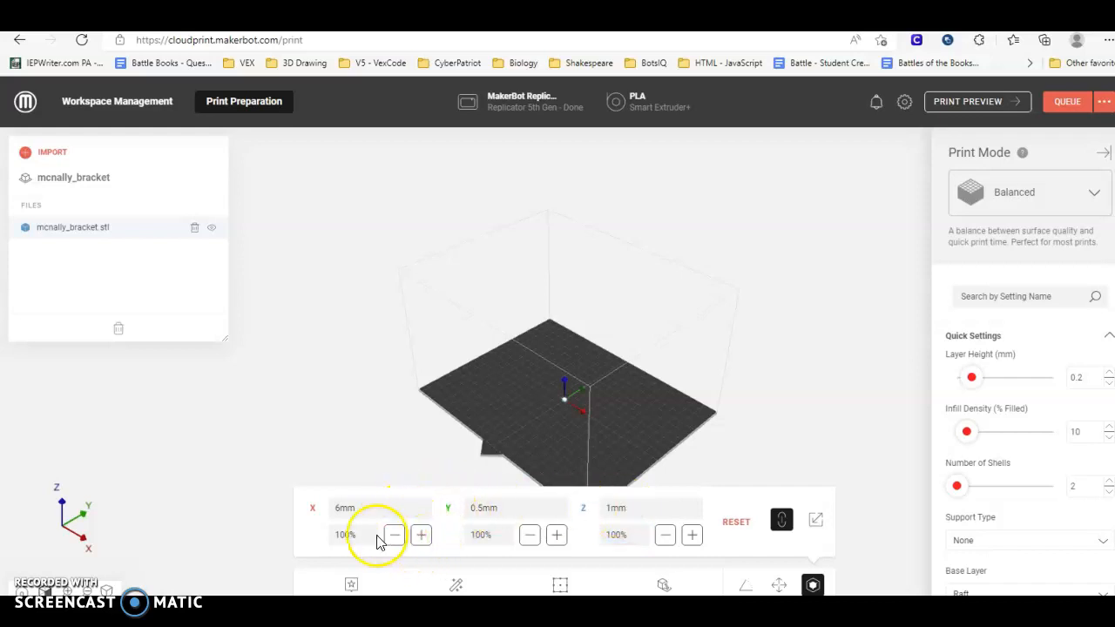
click(344, 538)
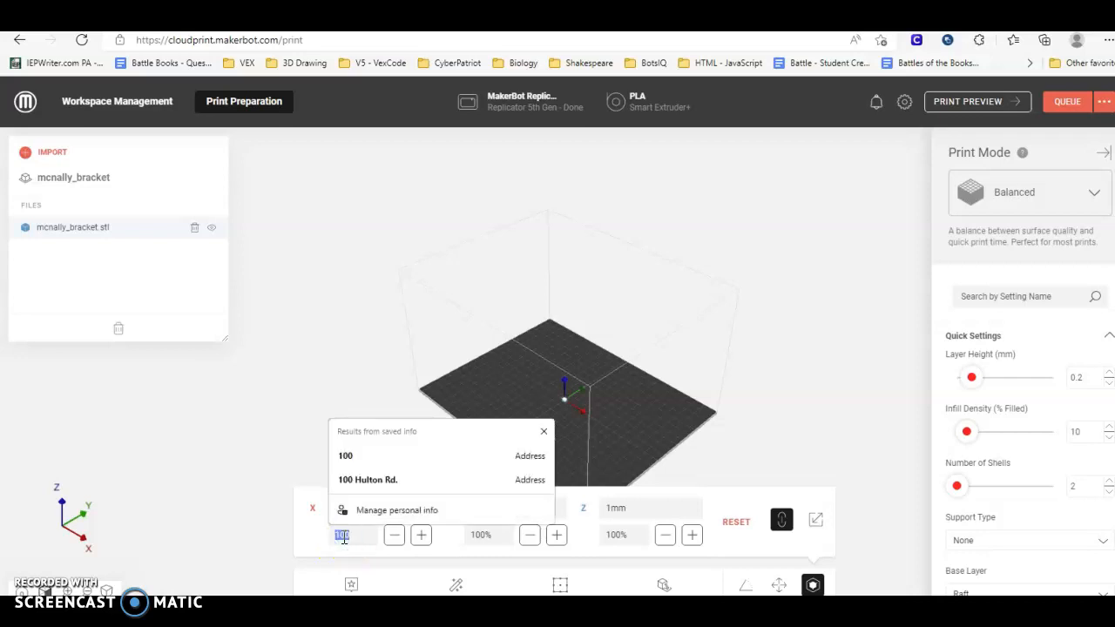
text(250)
click(362, 442)
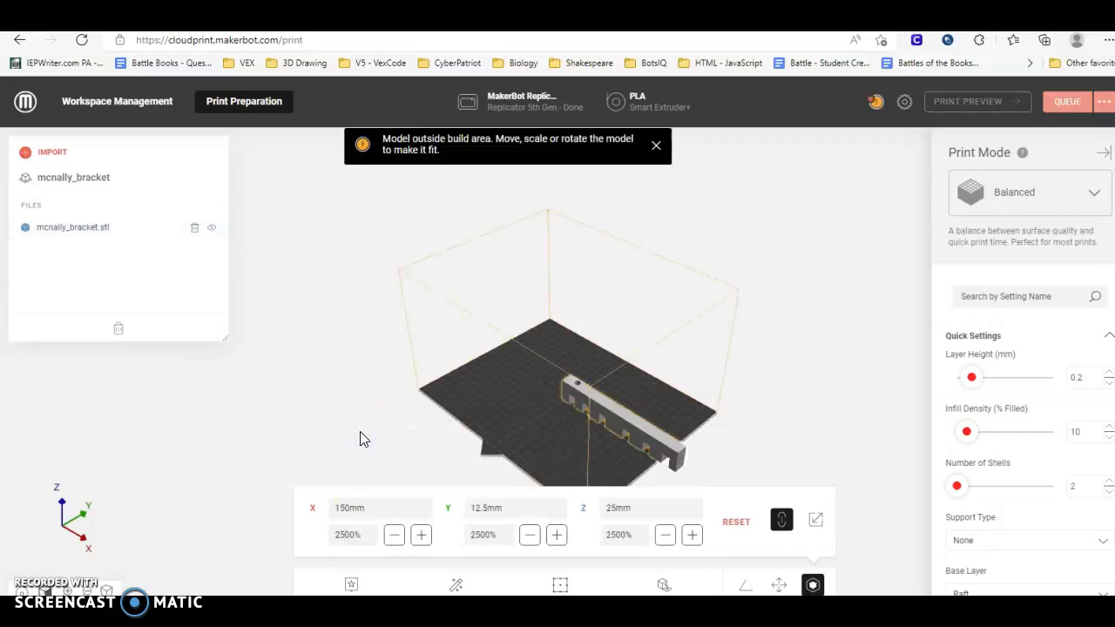
click(619, 534)
drag(656, 443, 579, 396)
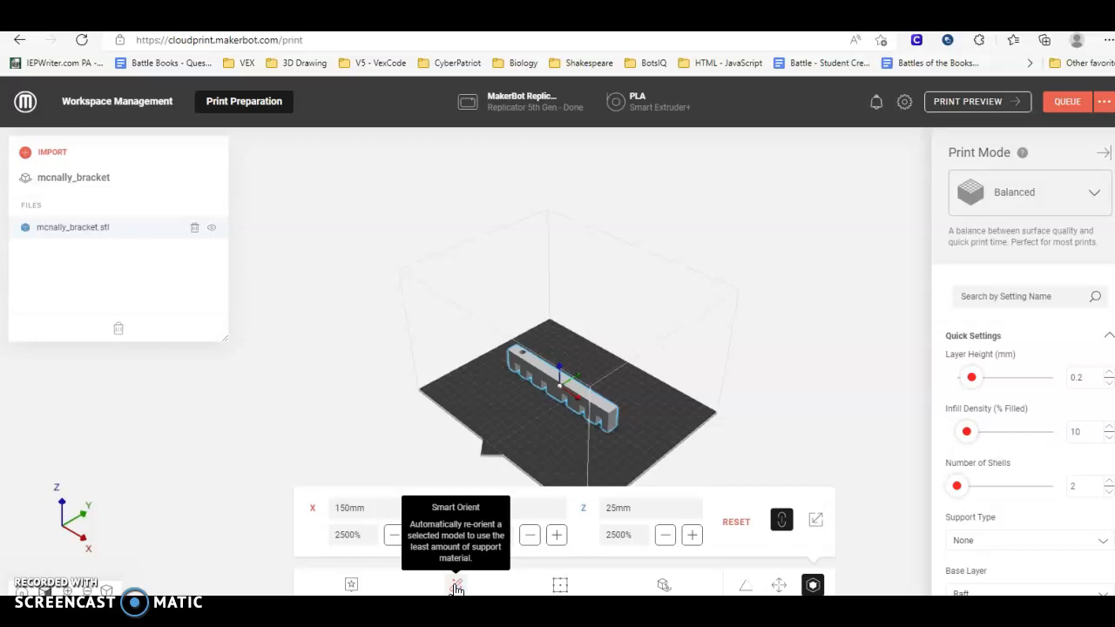
- Apply Smart Orient to the bracket and shift it toward the back of the build plate
click(457, 586)
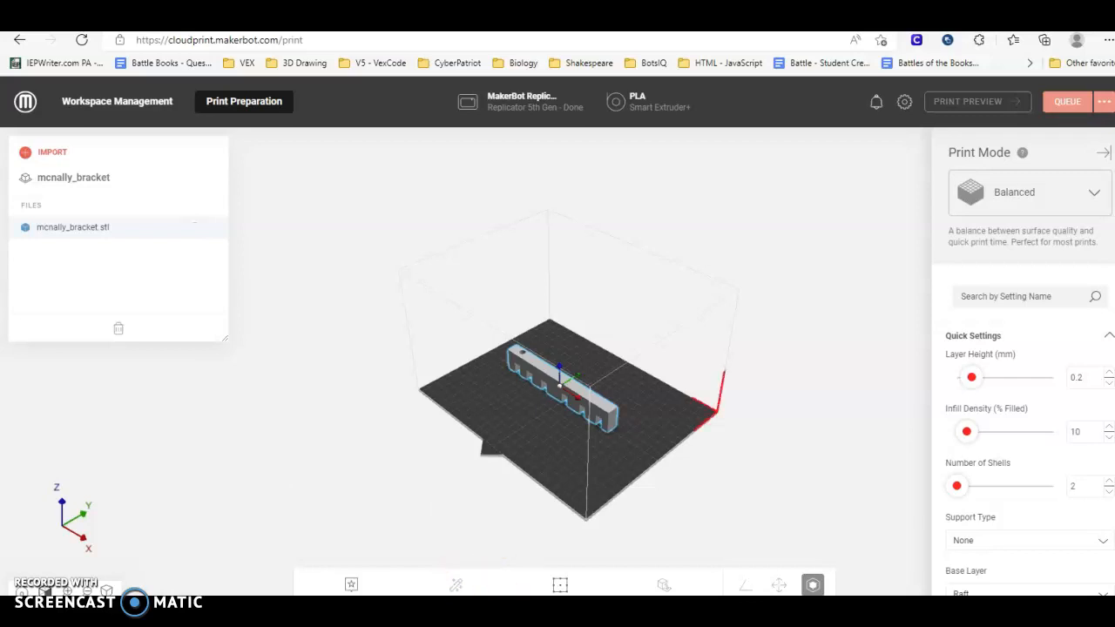
click(562, 587)
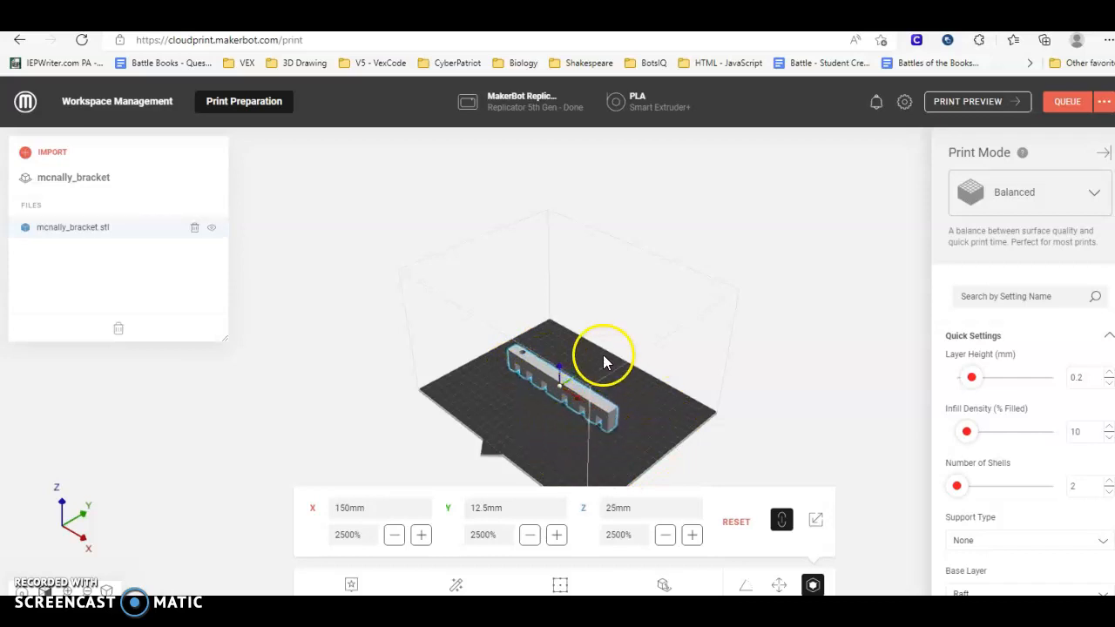
drag(598, 397, 633, 391)
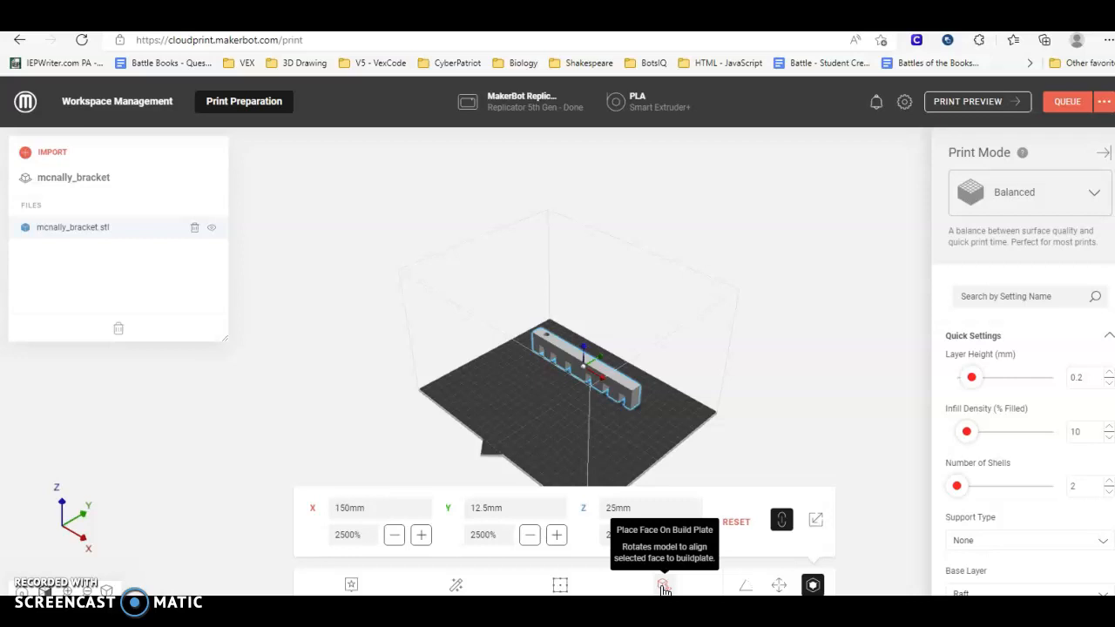
click(664, 586)
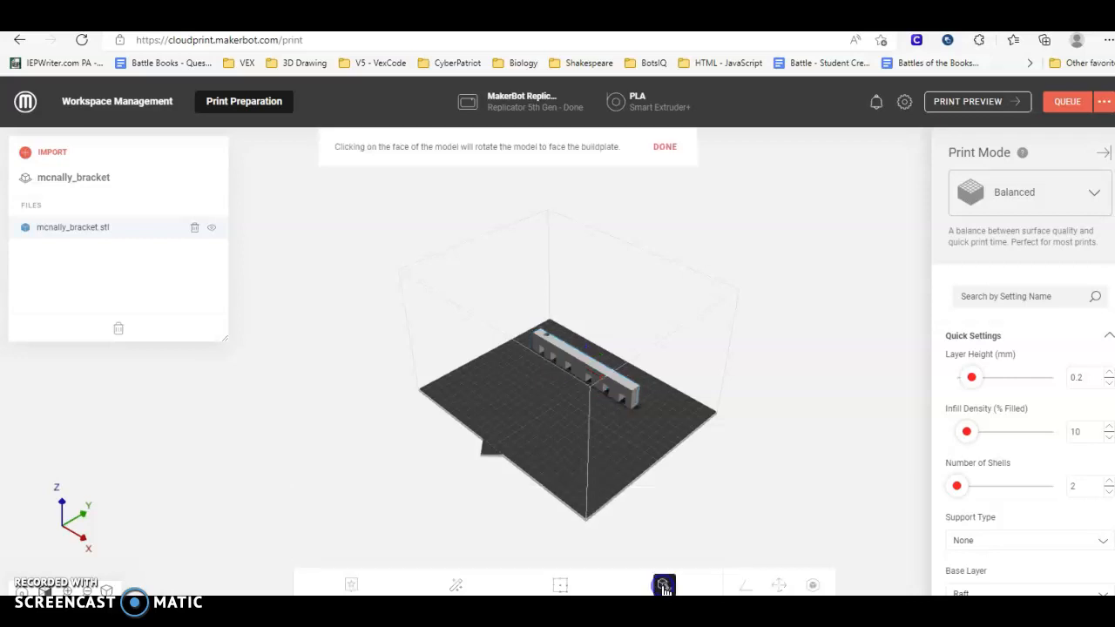
click(668, 155)
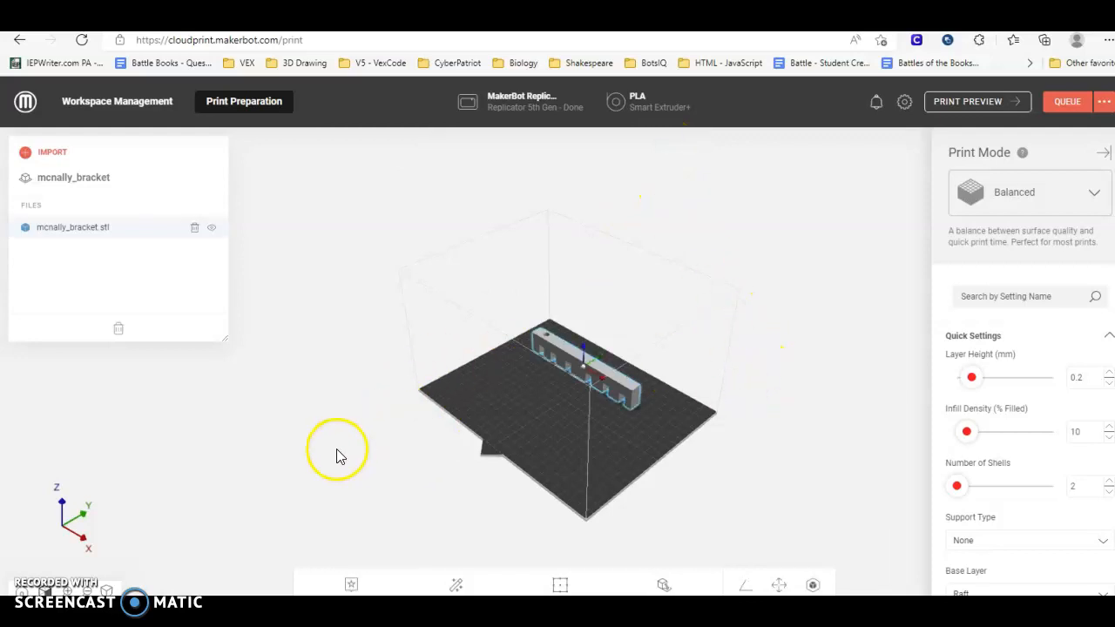
- Generate the bracket's print preview and return to print preparation
click(974, 103)
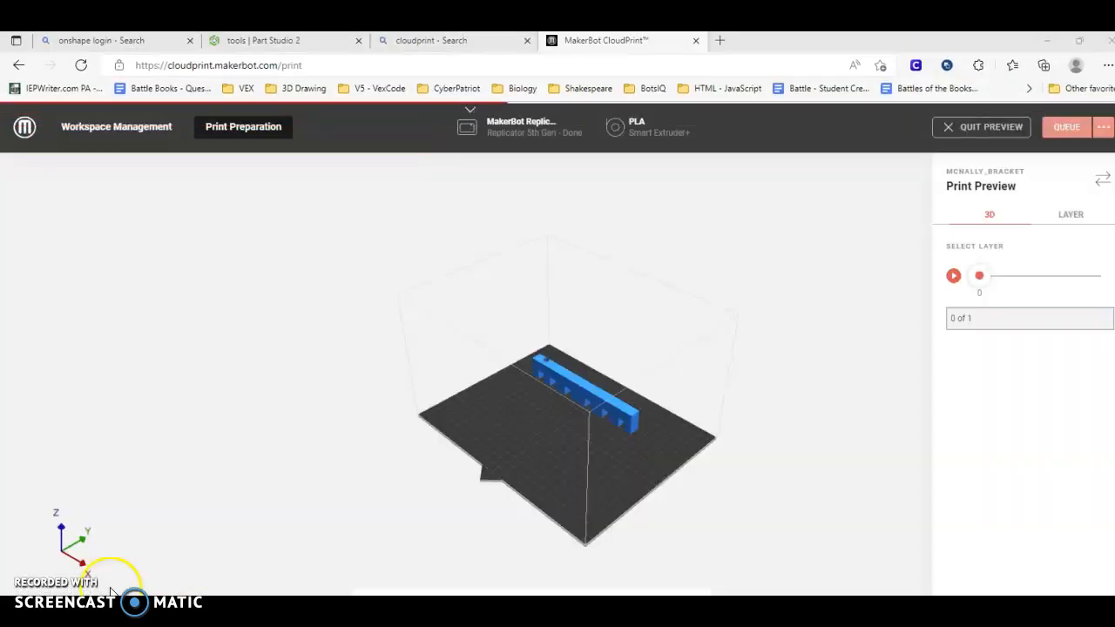
click(979, 131)
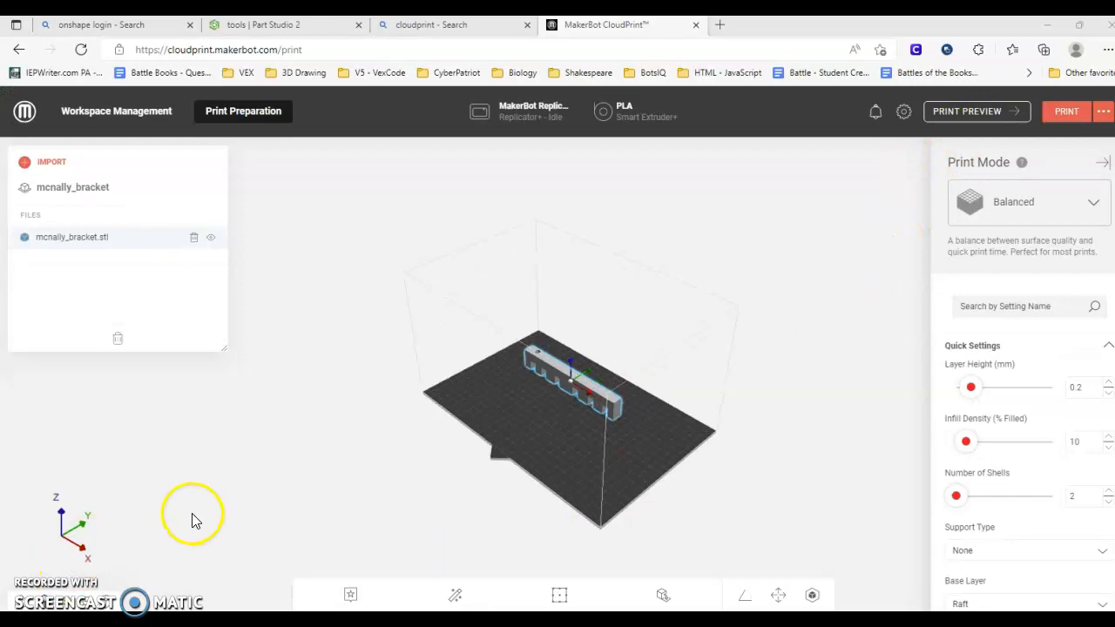
- Try to fit the bracket on the build plate of the 7760 Sketch printer
click(1068, 119)
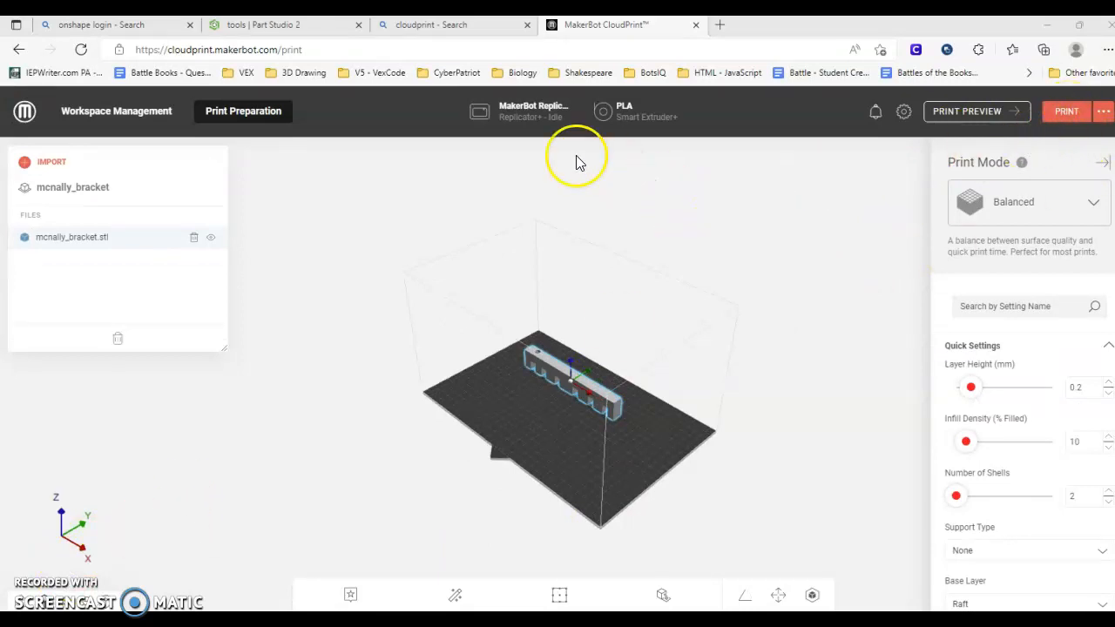
click(520, 118)
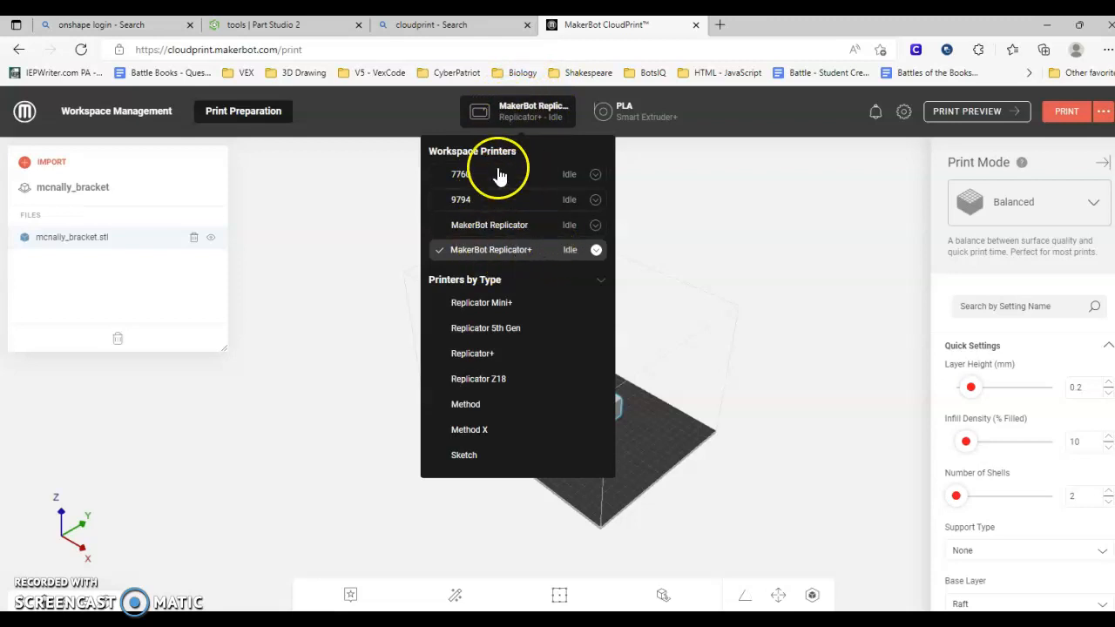
click(492, 175)
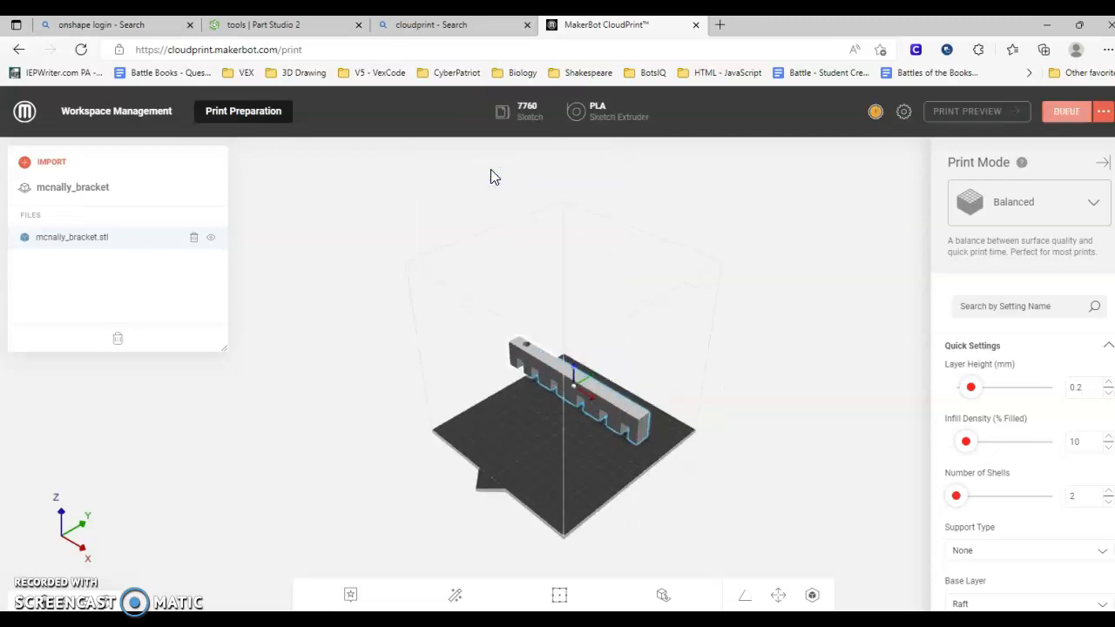
click(576, 398)
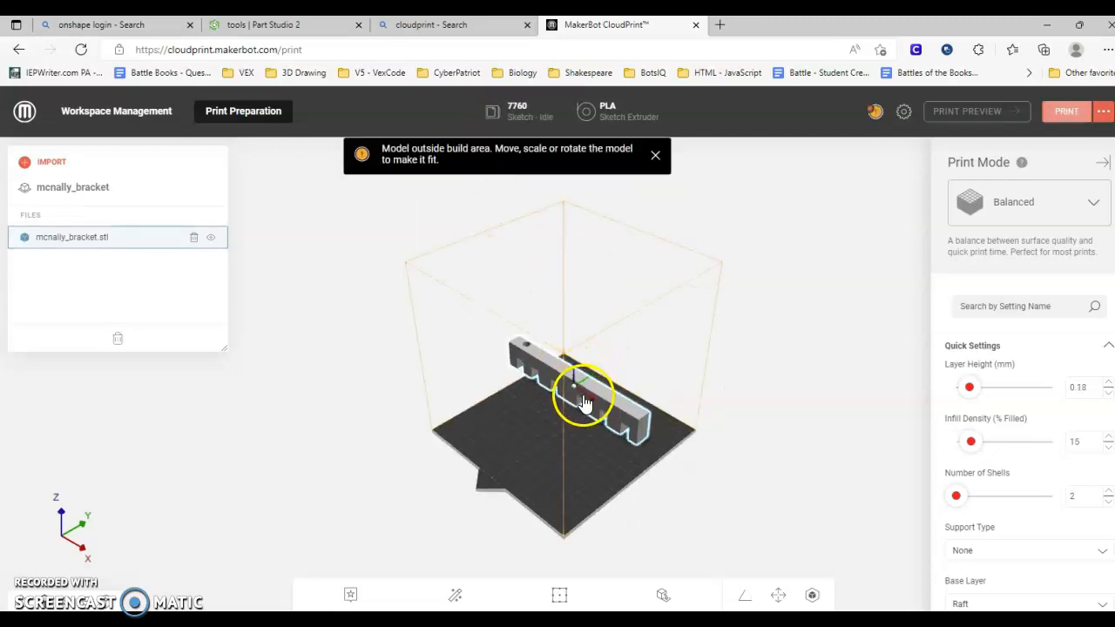
mouse_move(576, 399)
mouse_down()
mouse_move(598, 397)
mouse_move(597, 422)
mouse_move(598, 398)
mouse_up()
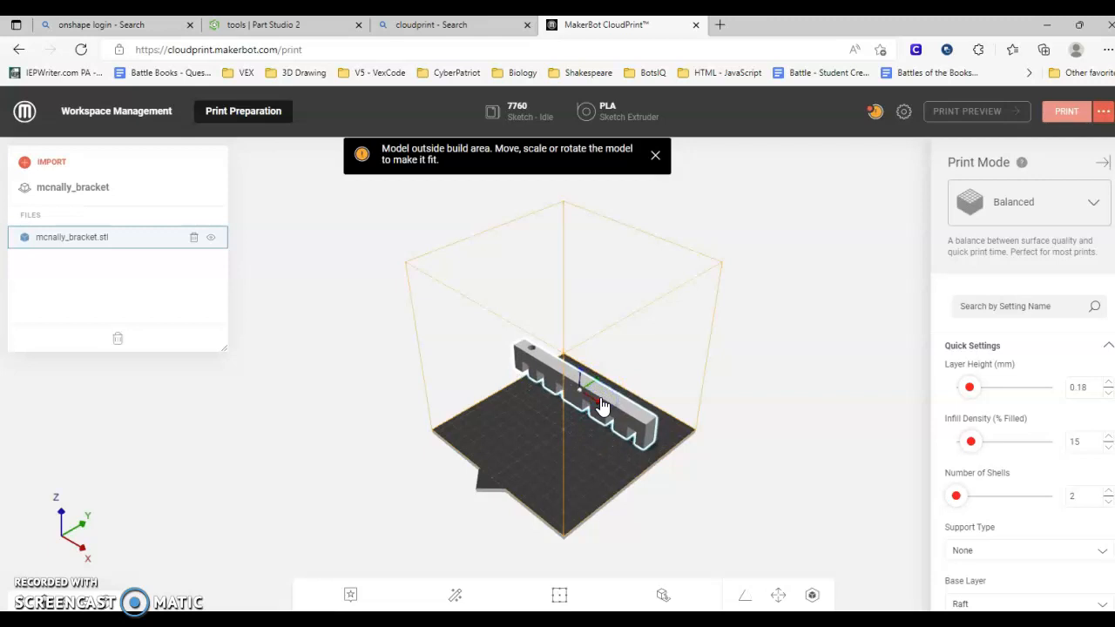
- Send the bracket to print on the MakerBot Replicator+ and open the workspace management page
click(512, 114)
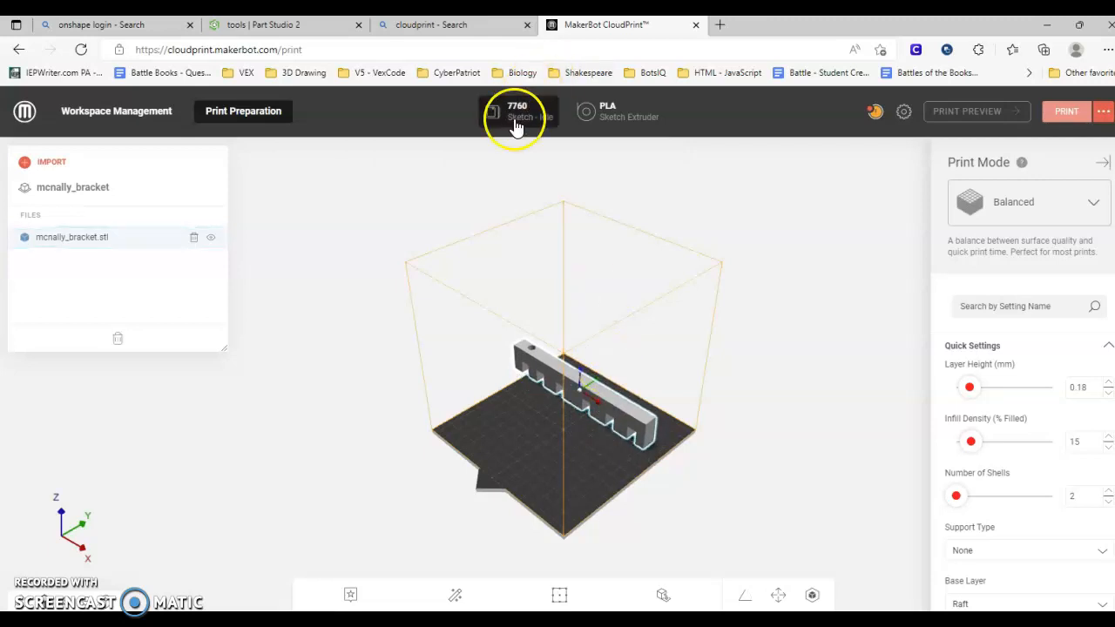
click(516, 250)
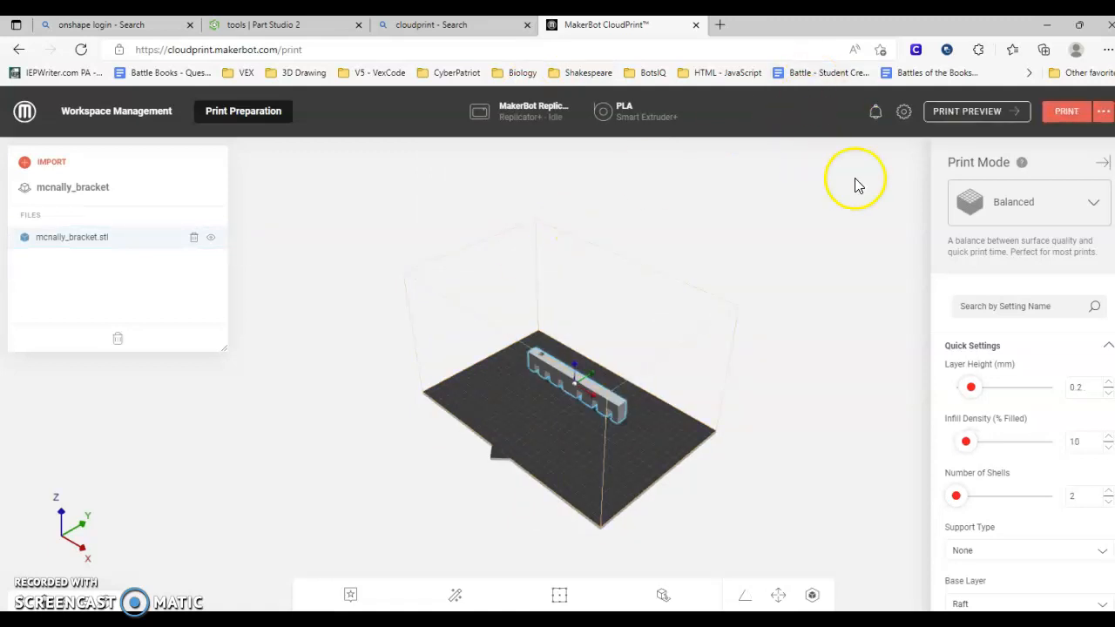
click(1065, 114)
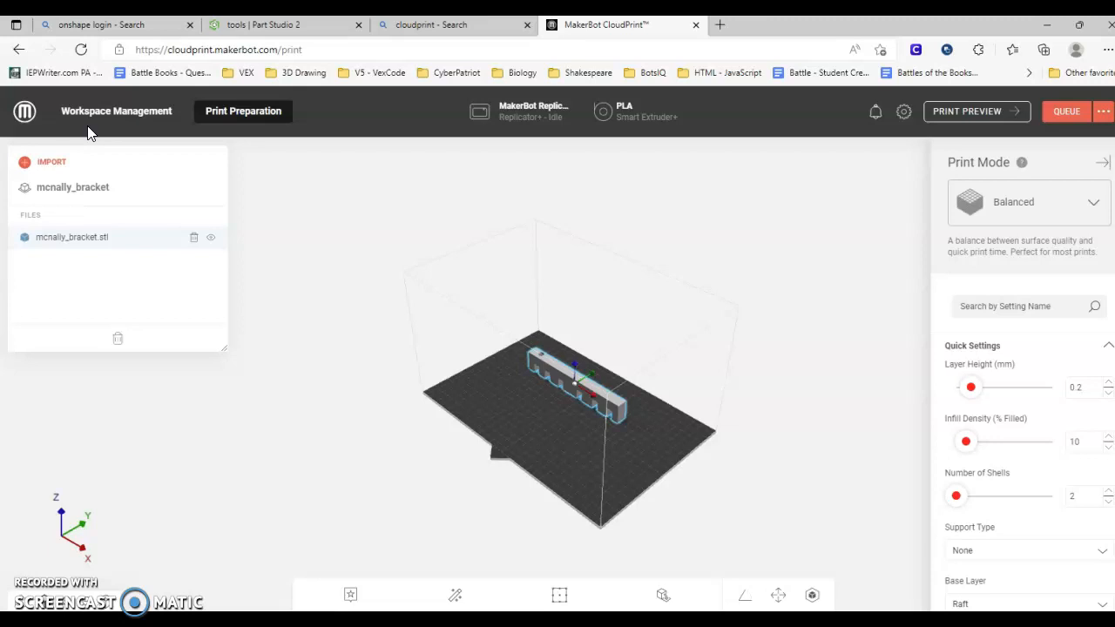
click(132, 124)
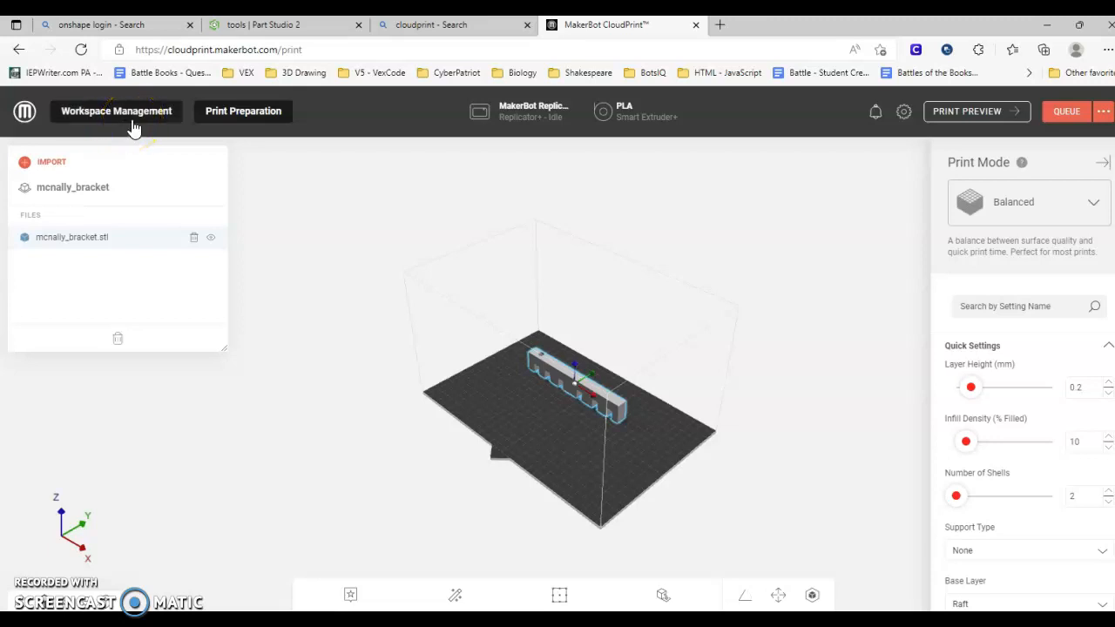